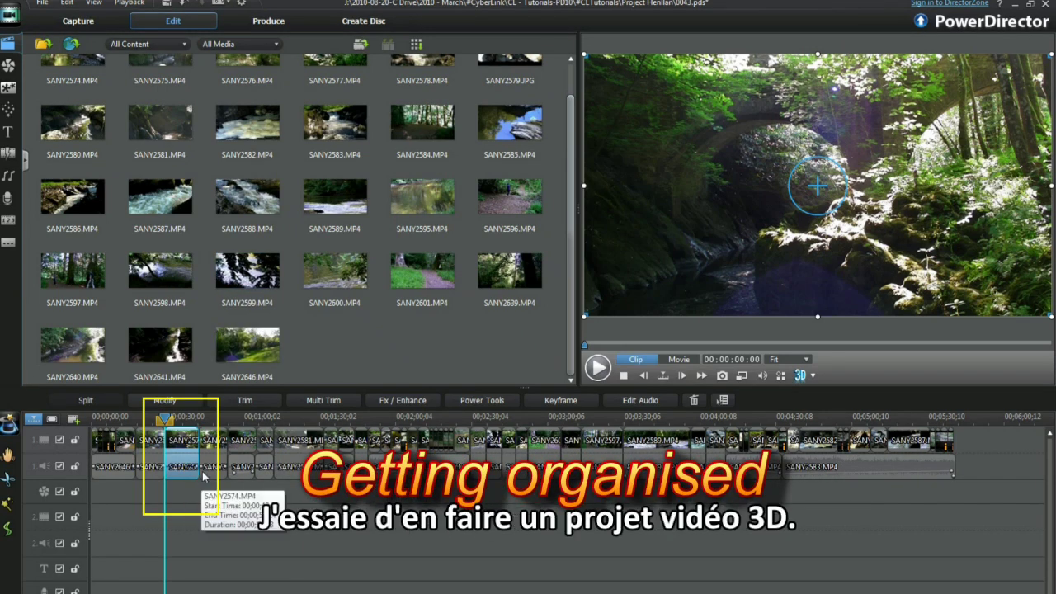
# Enable 2D-to-3D on the forest clip at depth 128 and preview it as red/cyan anaglyph
pyautogui.click(485, 401)
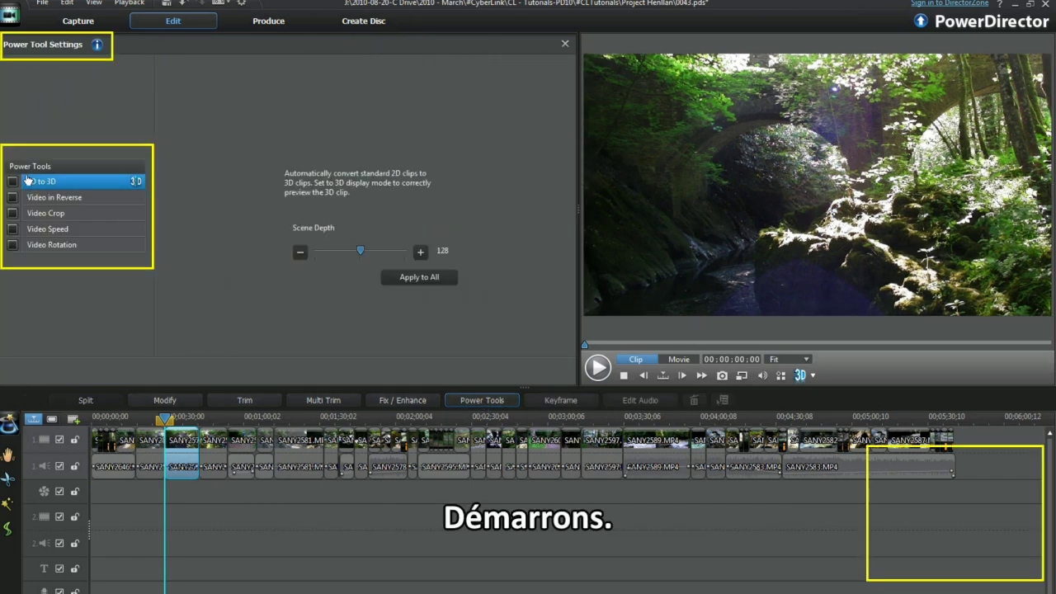
pyautogui.click(12, 181)
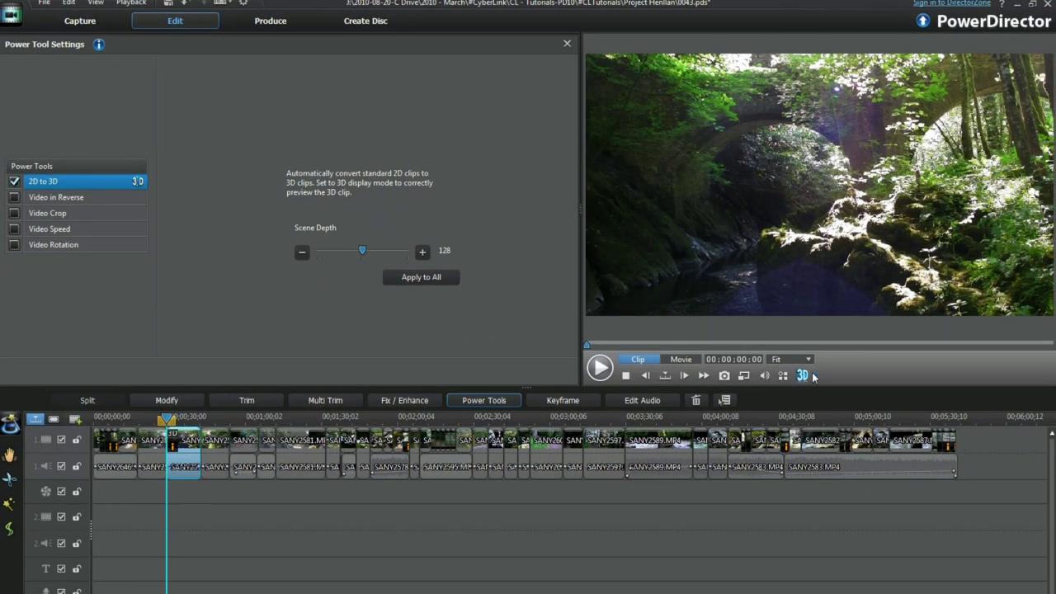
pyautogui.click(813, 377)
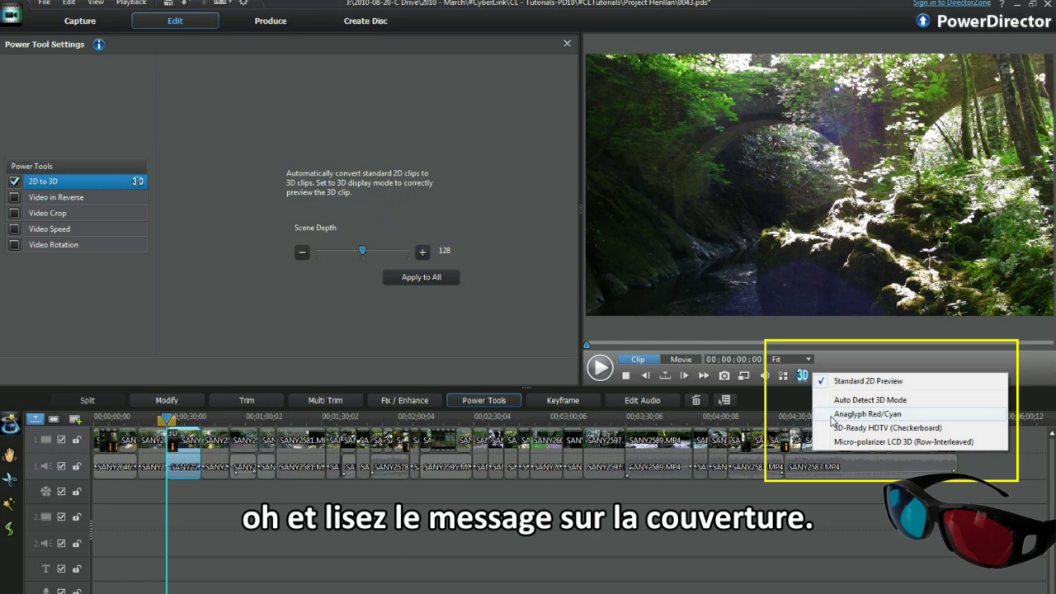
pyautogui.click(833, 414)
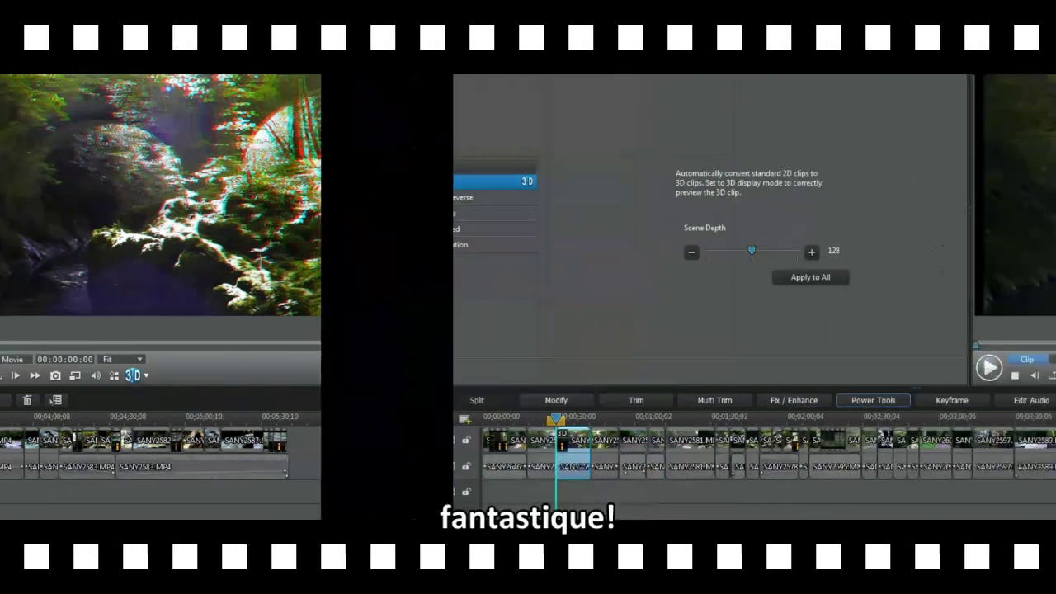
pyautogui.click(747, 376)
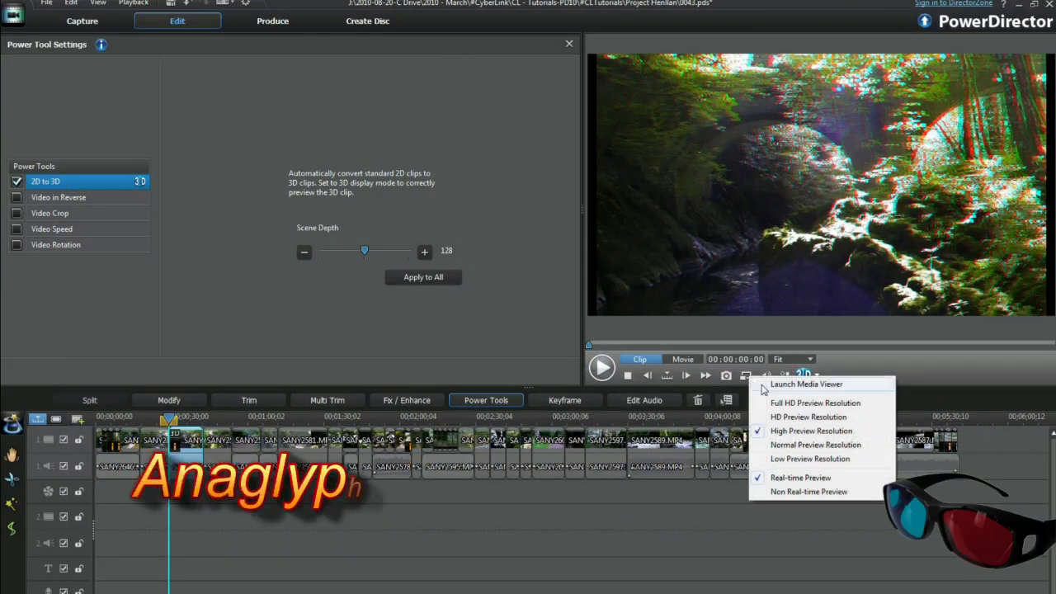
# Switch the anaglyph preview back to Standard 2D Preview in normal colour
pyautogui.click(766, 386)
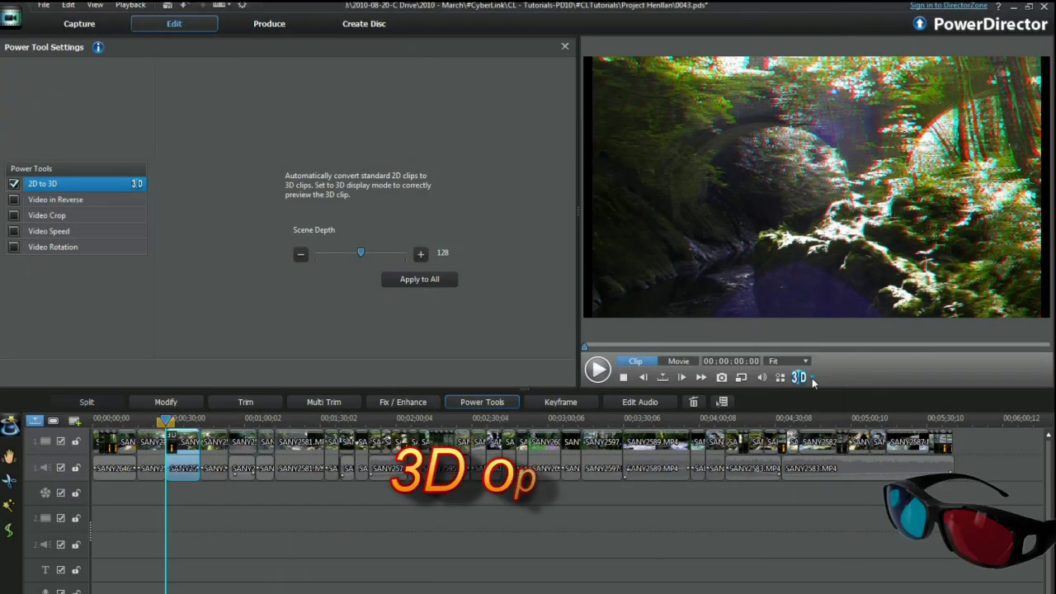
pyautogui.click(816, 376)
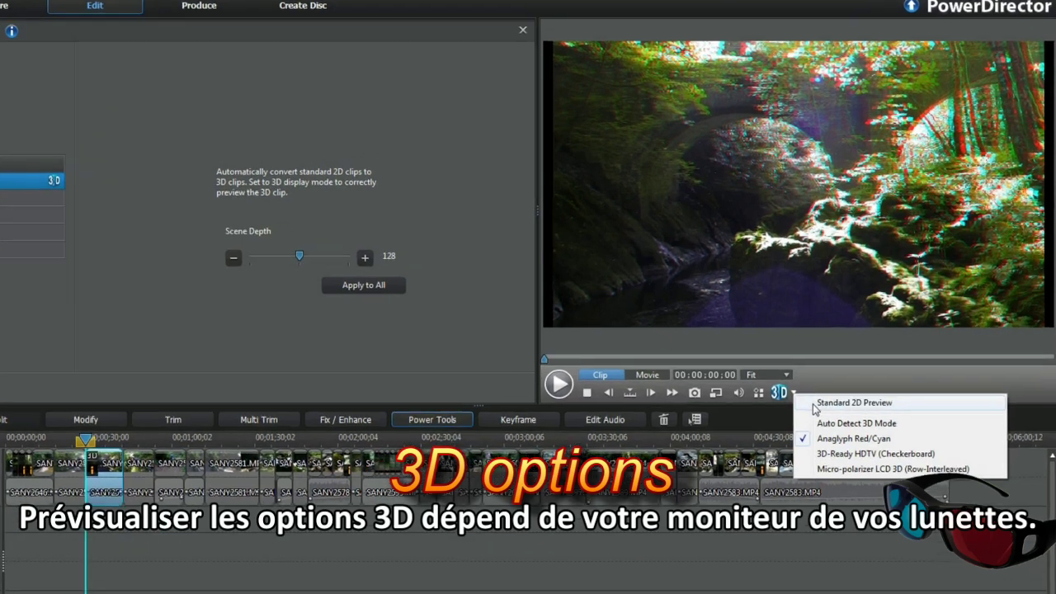
pyautogui.click(825, 387)
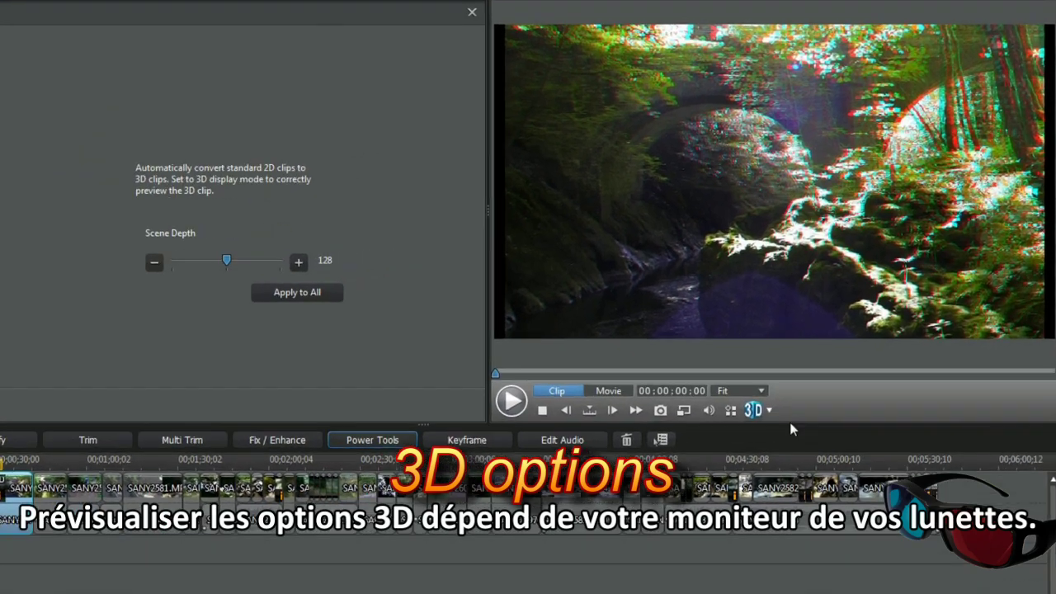
pyautogui.click(762, 418)
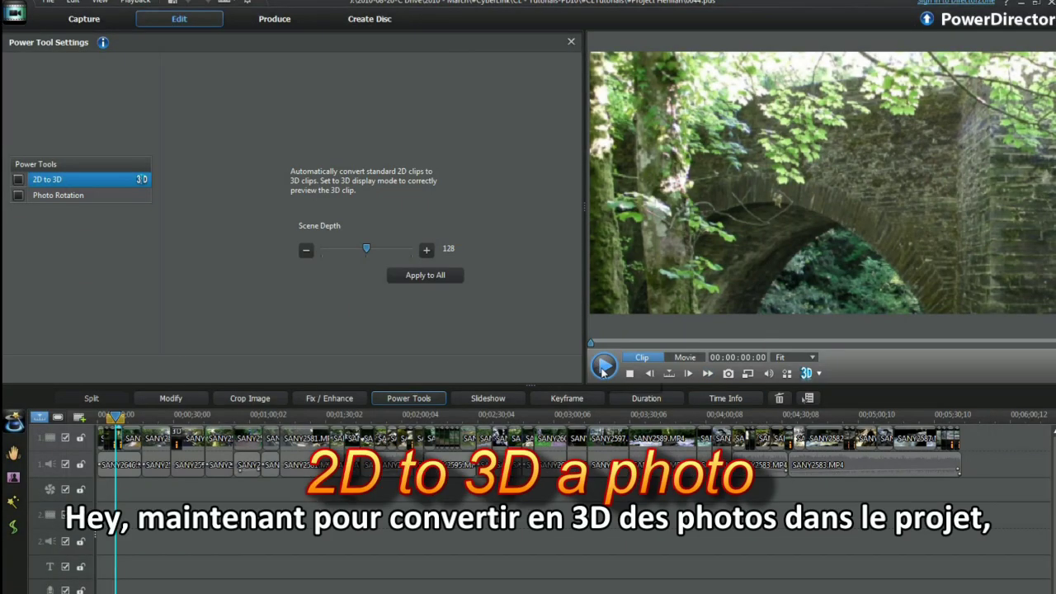
# Switch the preview to Anaglyph Red/Cyan and play the bridge photo to check its 3D look
pyautogui.click(603, 371)
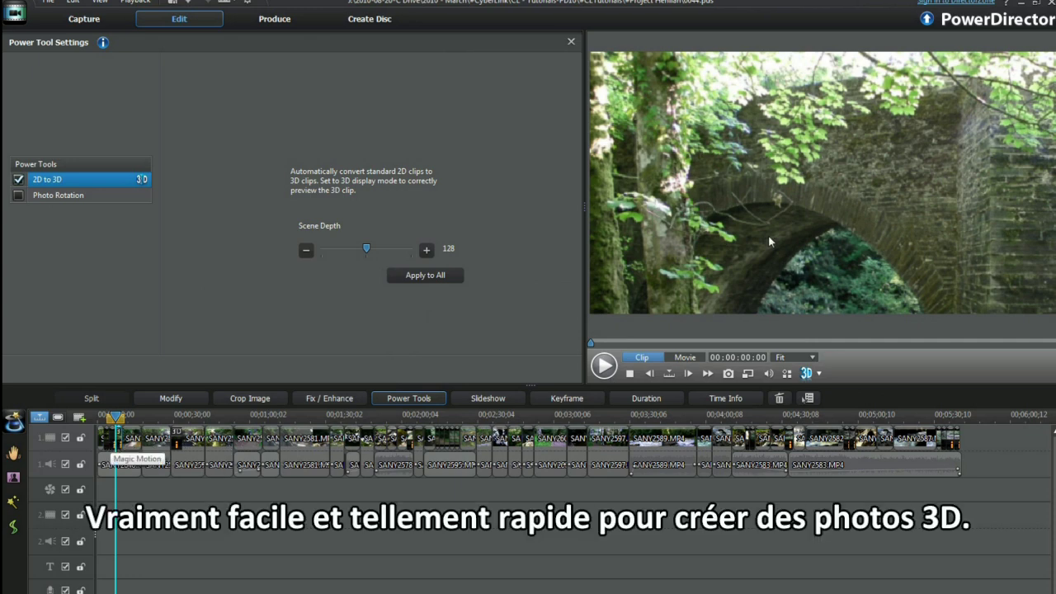
pyautogui.click(819, 375)
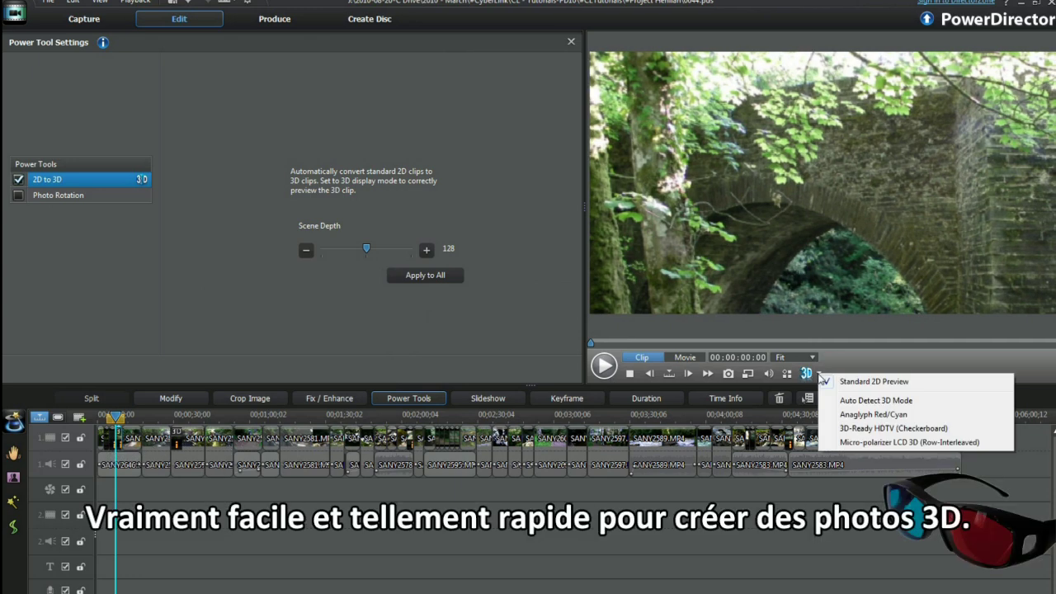
pyautogui.click(829, 415)
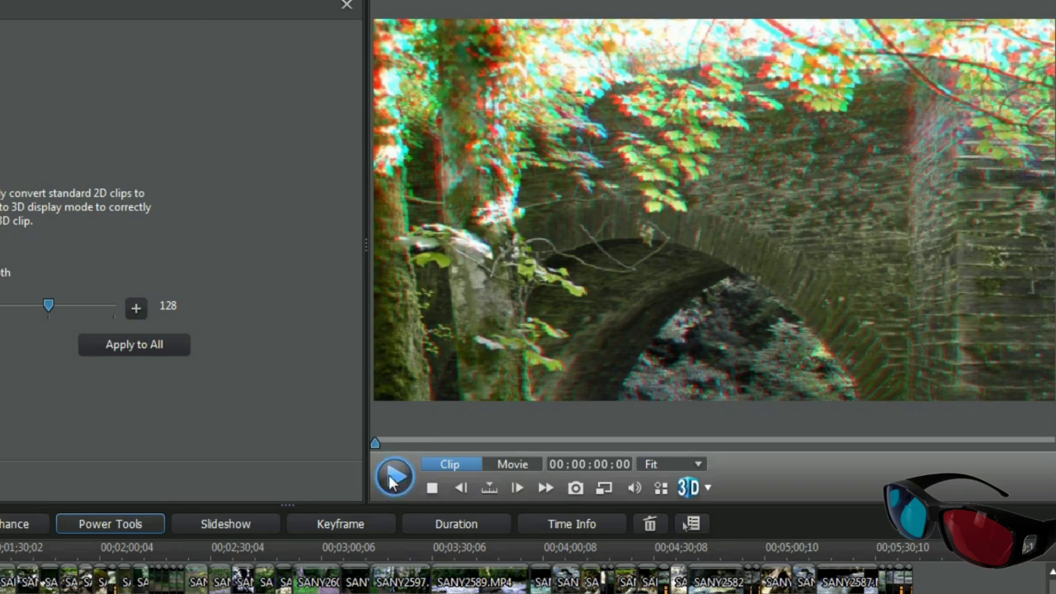
pyautogui.click(394, 477)
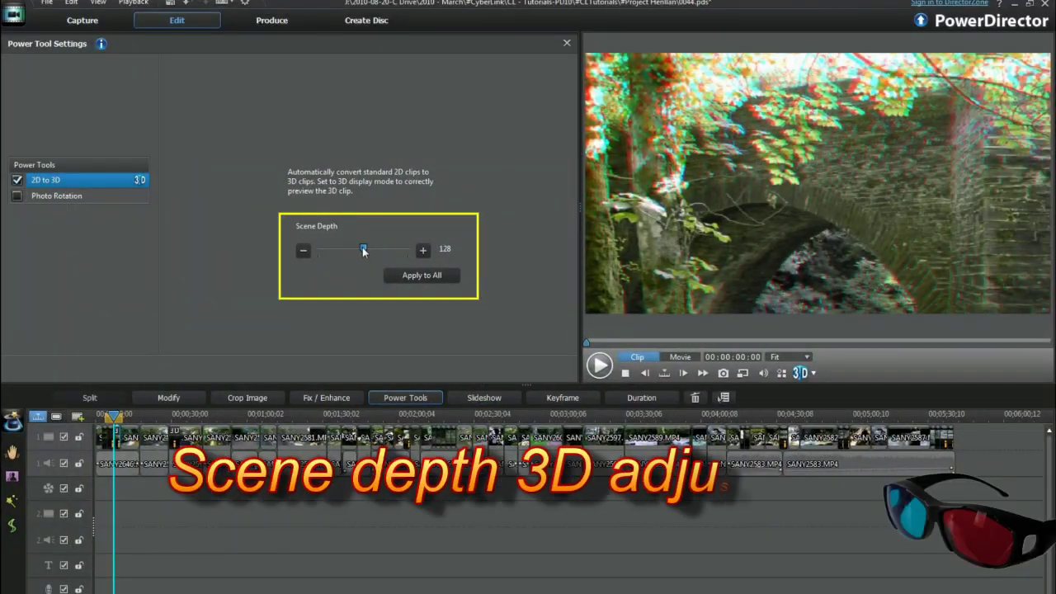
# Compare scene depths from 0 up to the maximum 255, applying the depth to all clips
pyautogui.moveTo(362, 251); pyautogui.dragTo(317, 249)
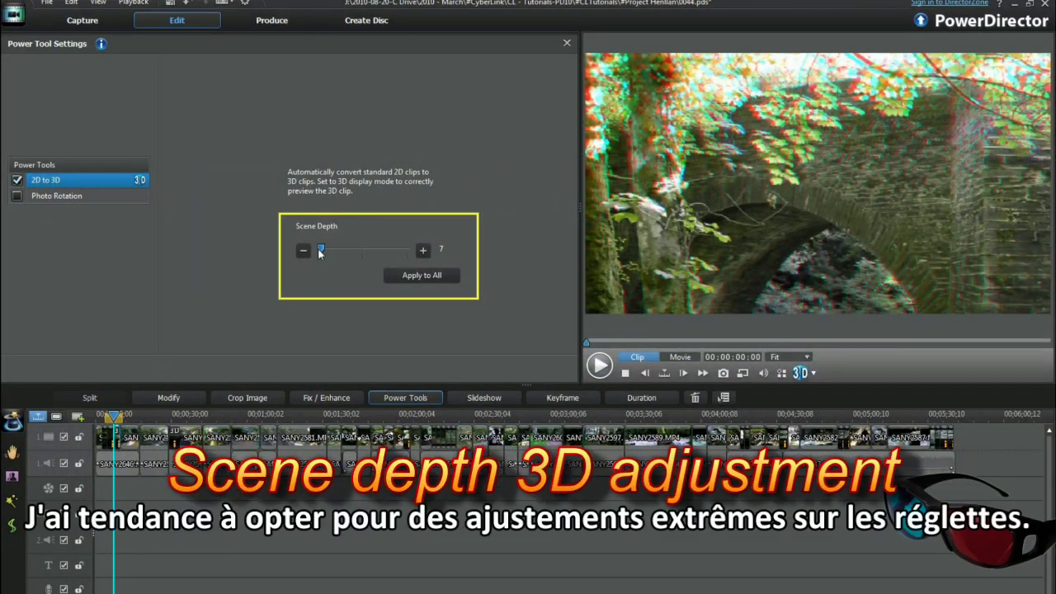
pyautogui.click(412, 274)
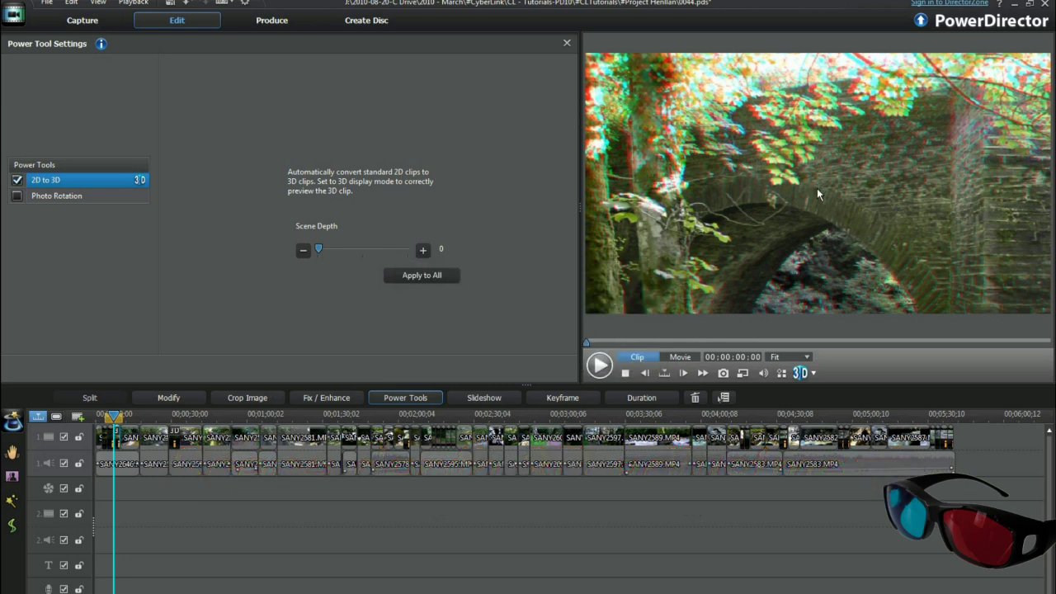
pyautogui.click(813, 374)
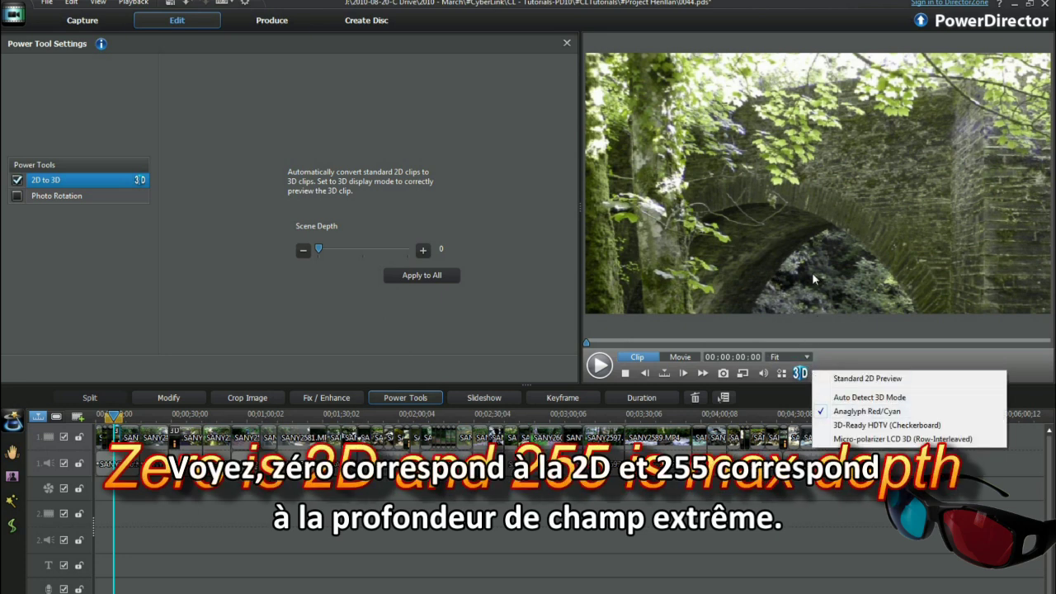
pyautogui.click(407, 352)
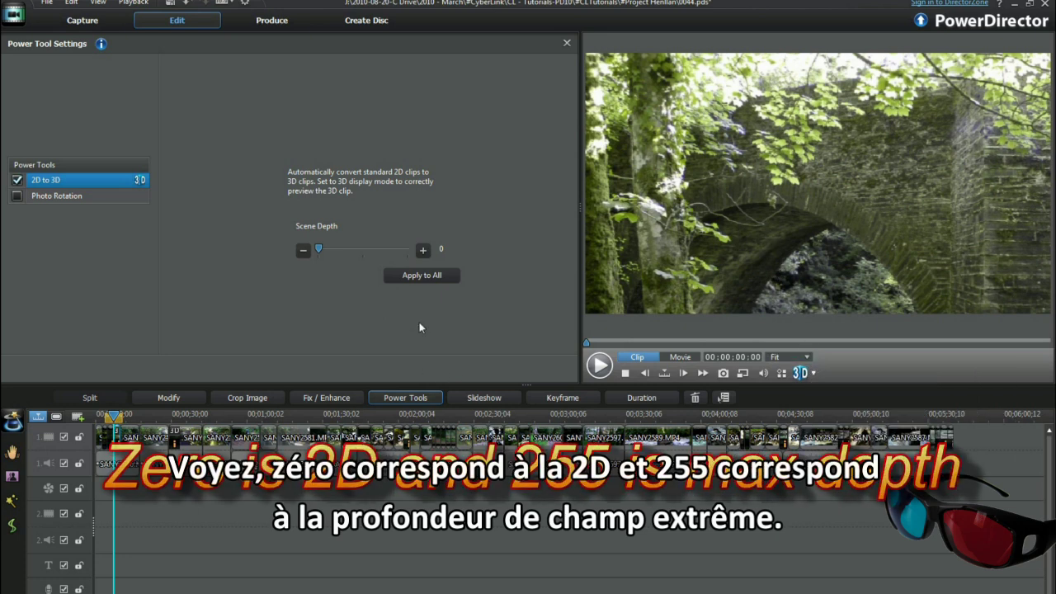
pyautogui.moveTo(319, 249); pyautogui.dragTo(366, 255)
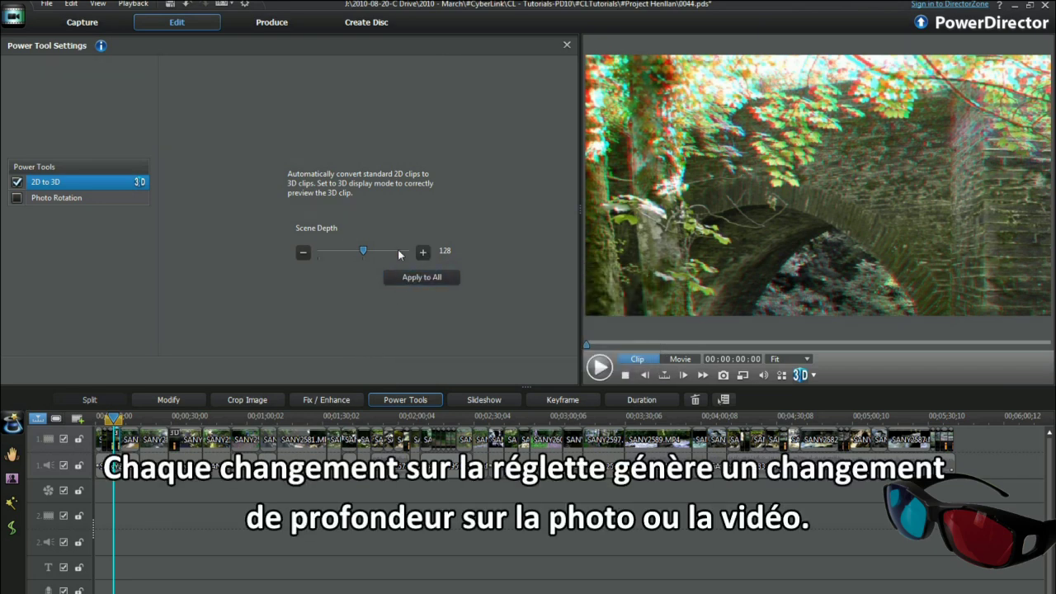
pyautogui.moveTo(364, 252); pyautogui.dragTo(408, 251)
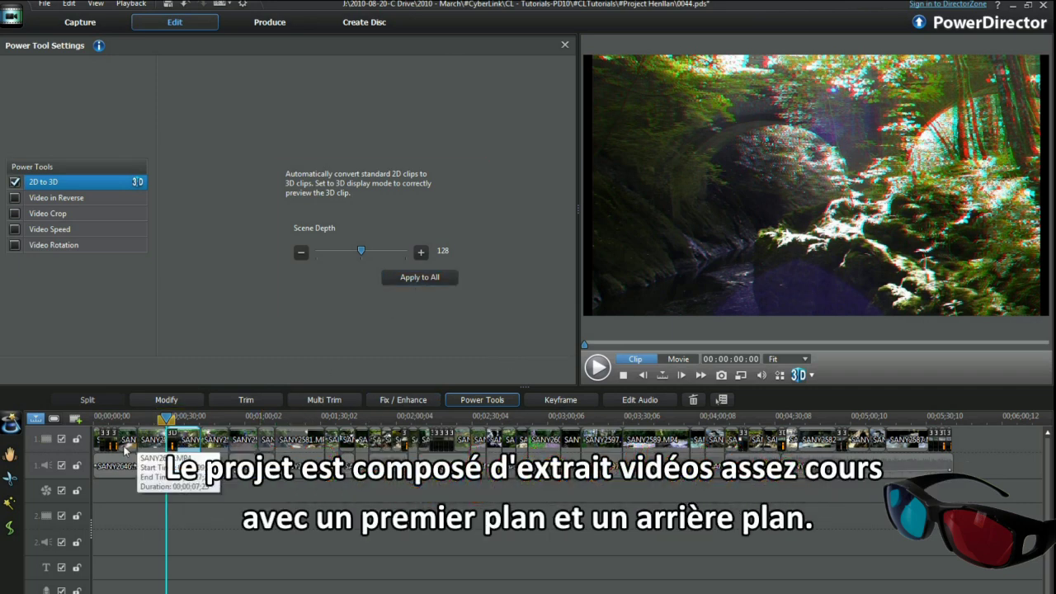
# Apply 3D conversion at depth 128 to every clip and switch the preview to Movie mode
pyautogui.click(421, 280)
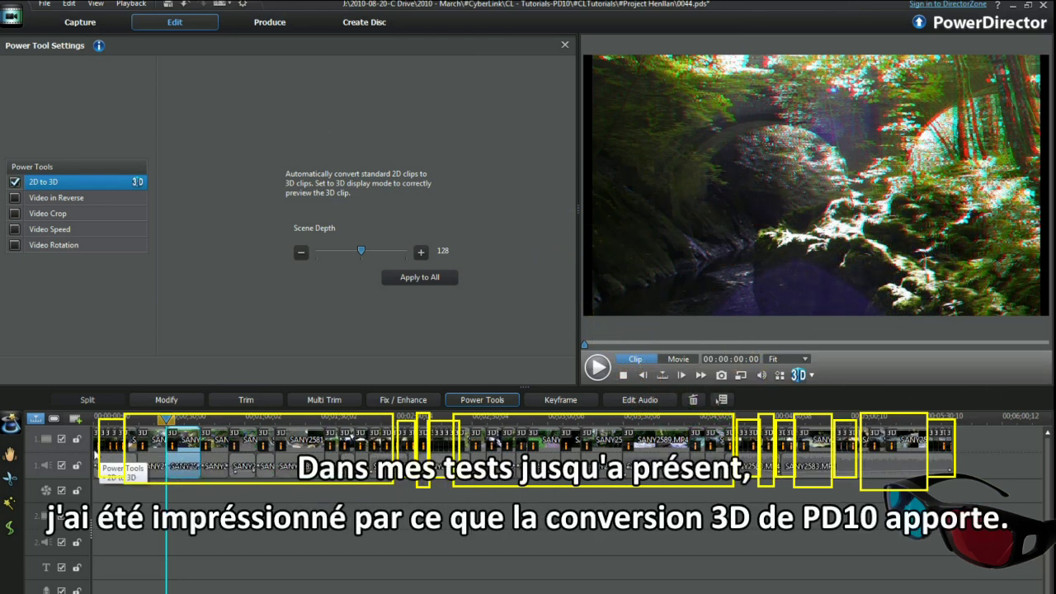
pyautogui.click(99, 467)
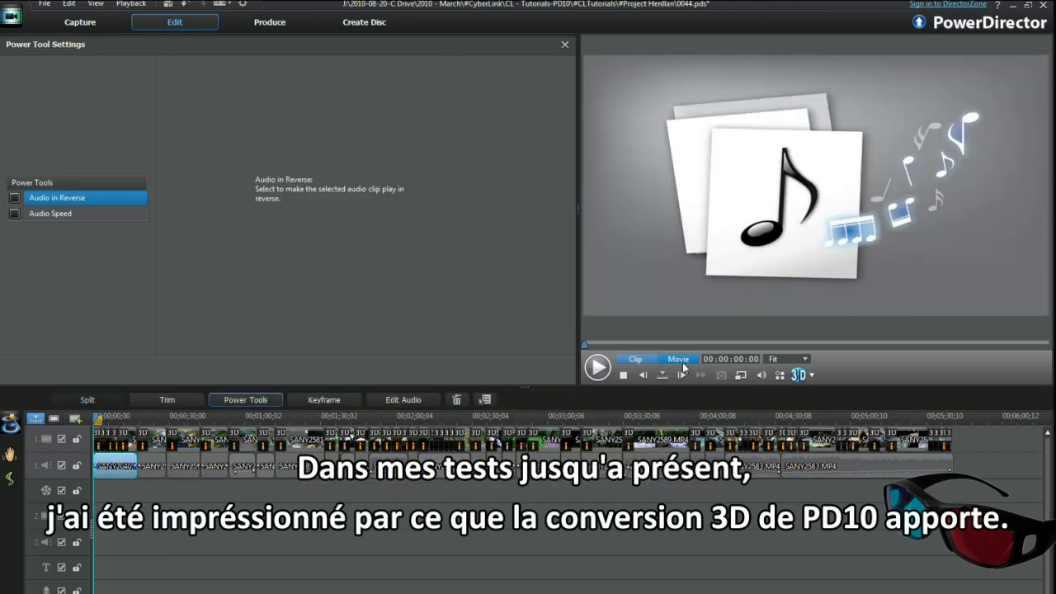
pyautogui.click(681, 360)
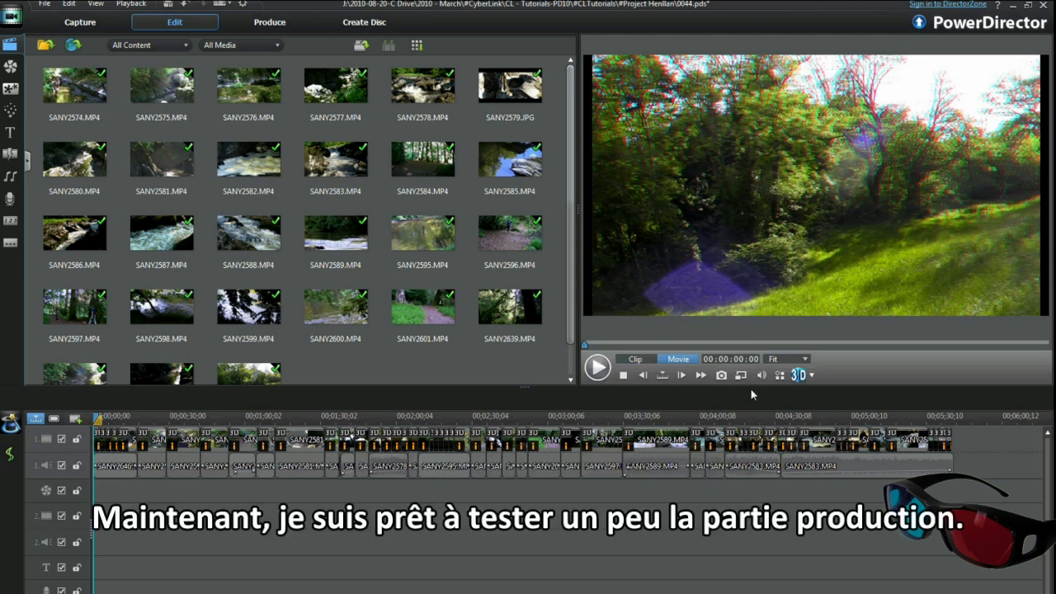
# Produce a 3D MPEG-4 movie in Side-by-Side Full Width (L/R) format
pyautogui.click(814, 376)
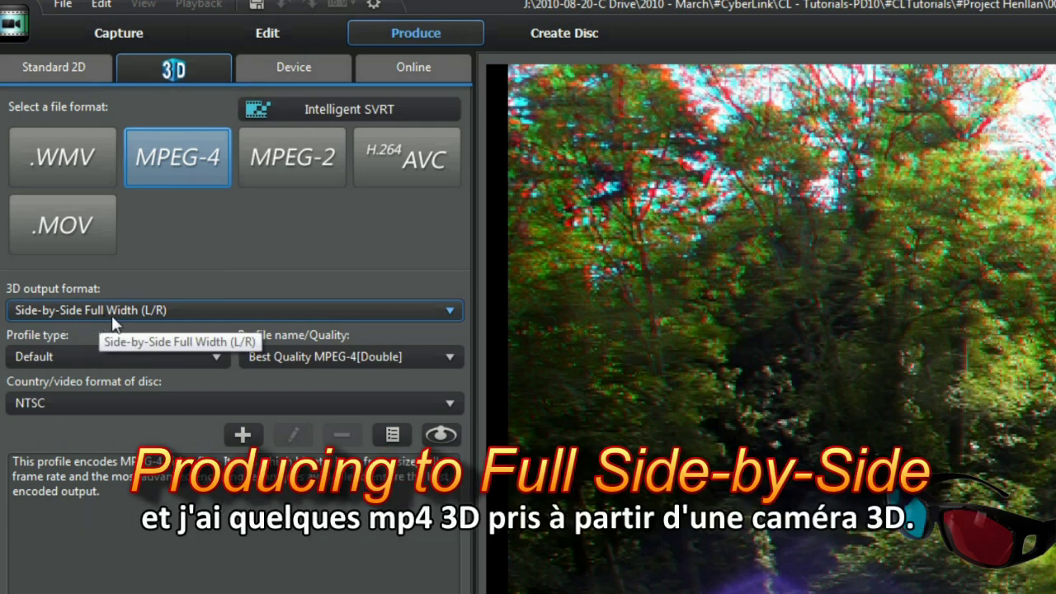
pyautogui.click(450, 311)
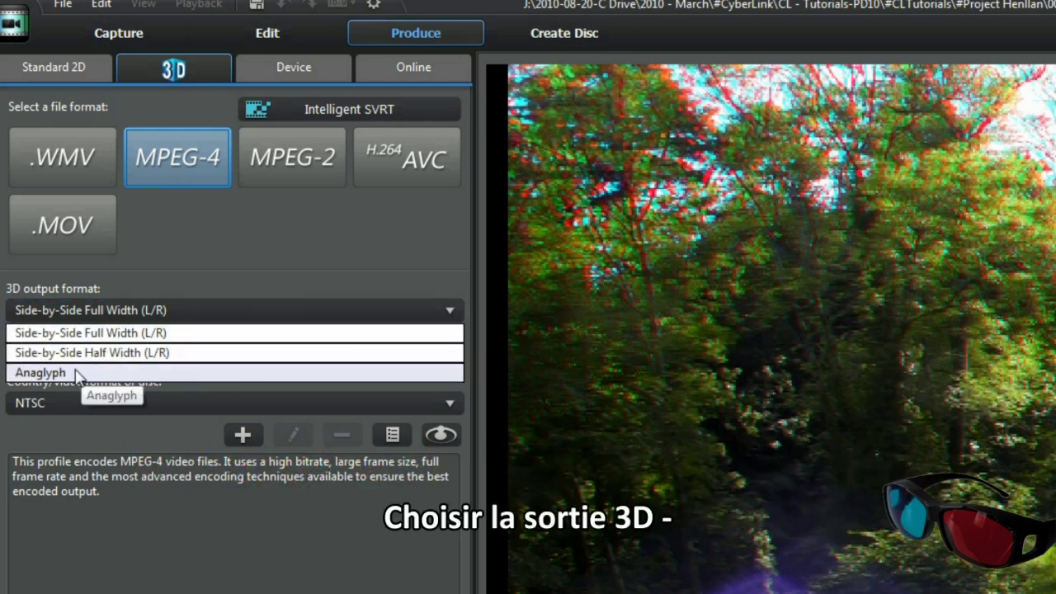
pyautogui.click(306, 221)
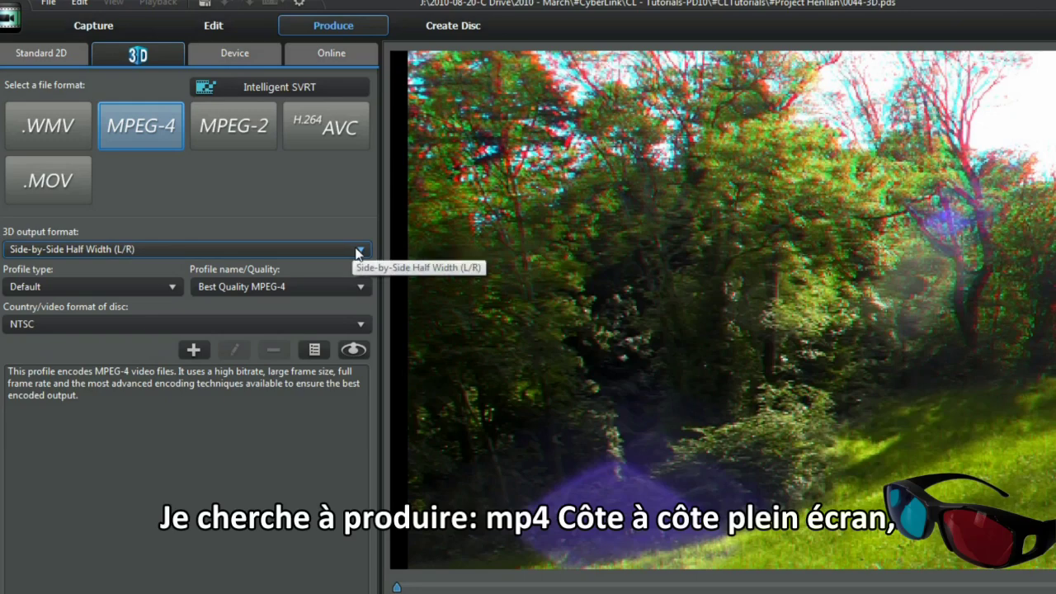
pyautogui.click(359, 249)
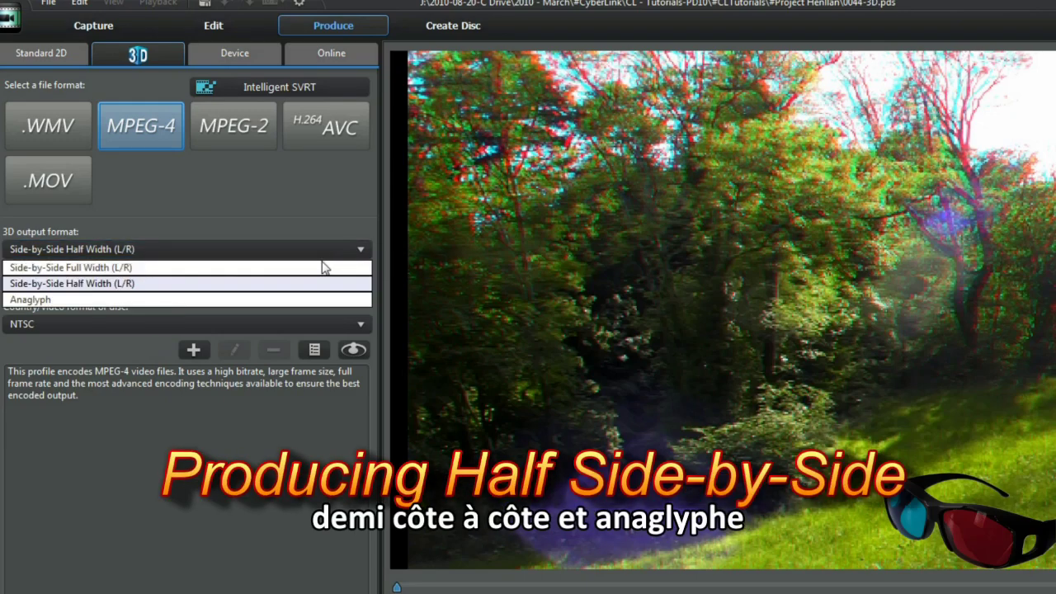
# Choose Side-by-Side Half Width (L/R) as the 3D output format
pyautogui.click(189, 284)
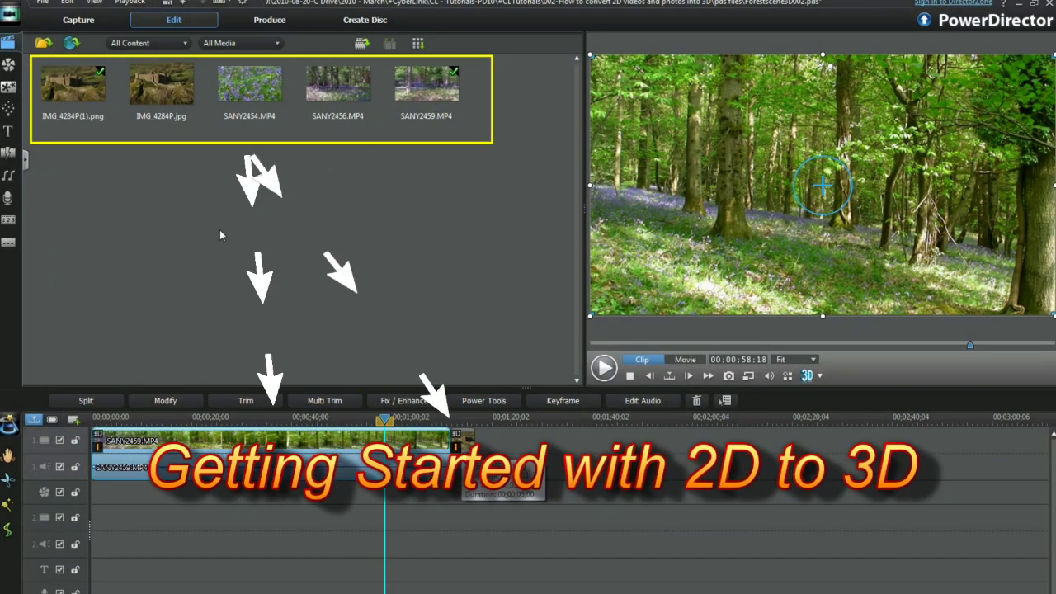
# Review the 2D-to-3D settings on IMG_4284P(1).png and the castle photo, previewing in red/cyan anaglyph
pyautogui.click(87, 101)
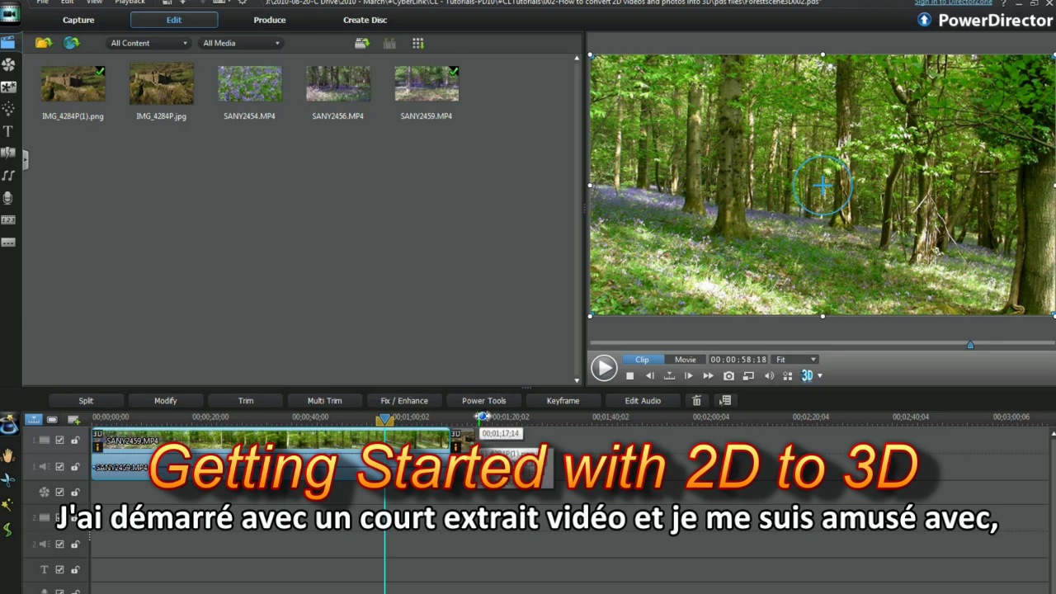
pyautogui.click(492, 406)
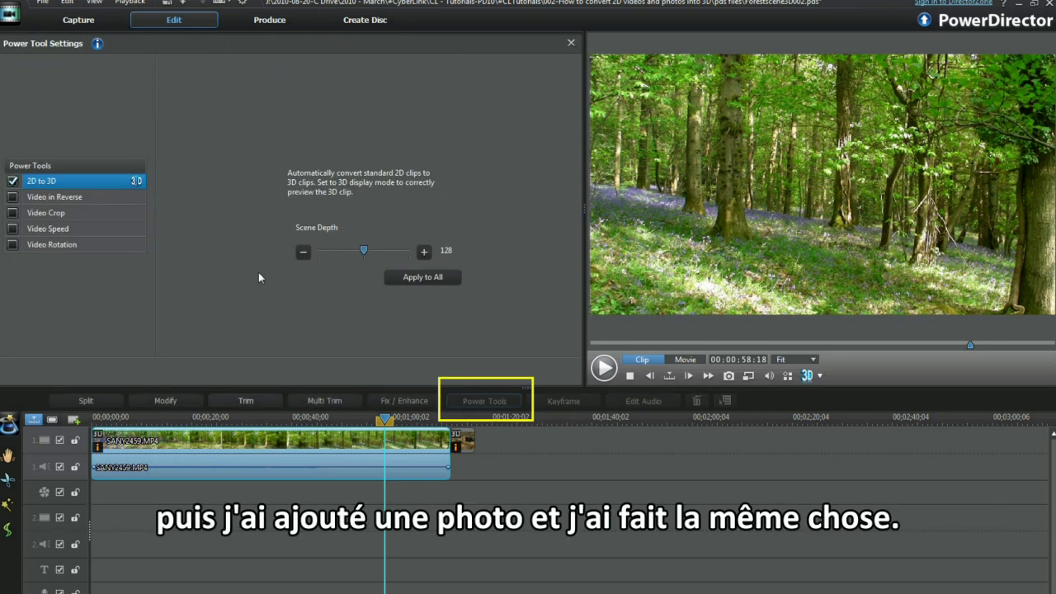
pyautogui.moveTo(465, 438)
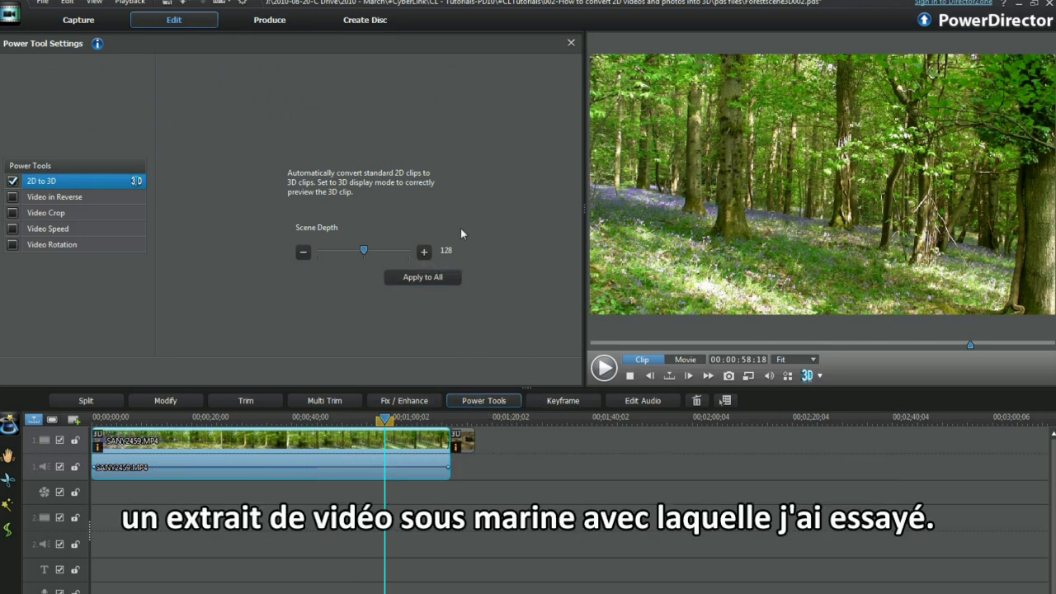
pyautogui.click(468, 447)
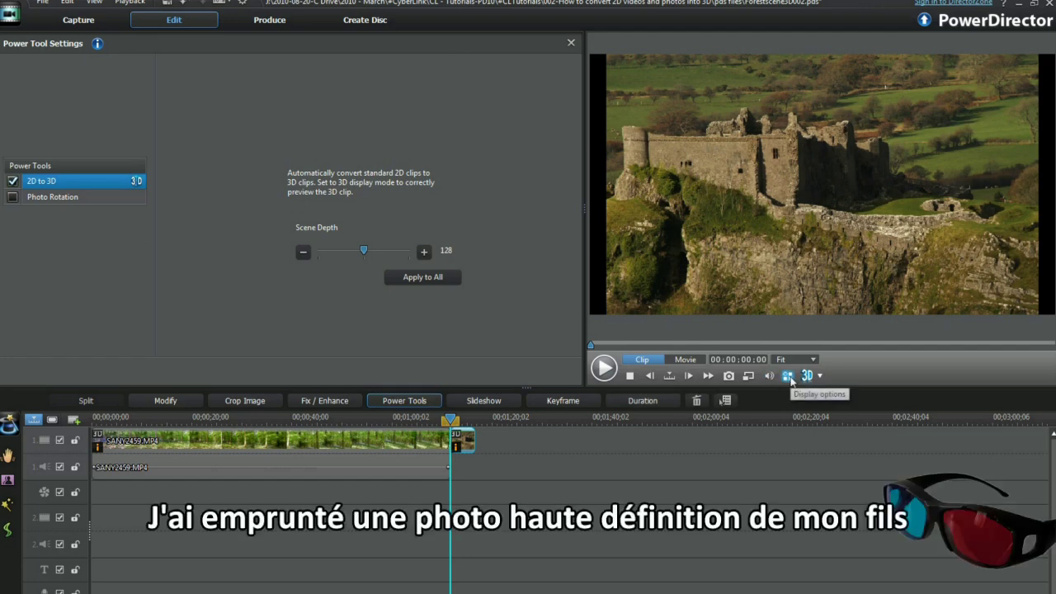
pyautogui.click(820, 378)
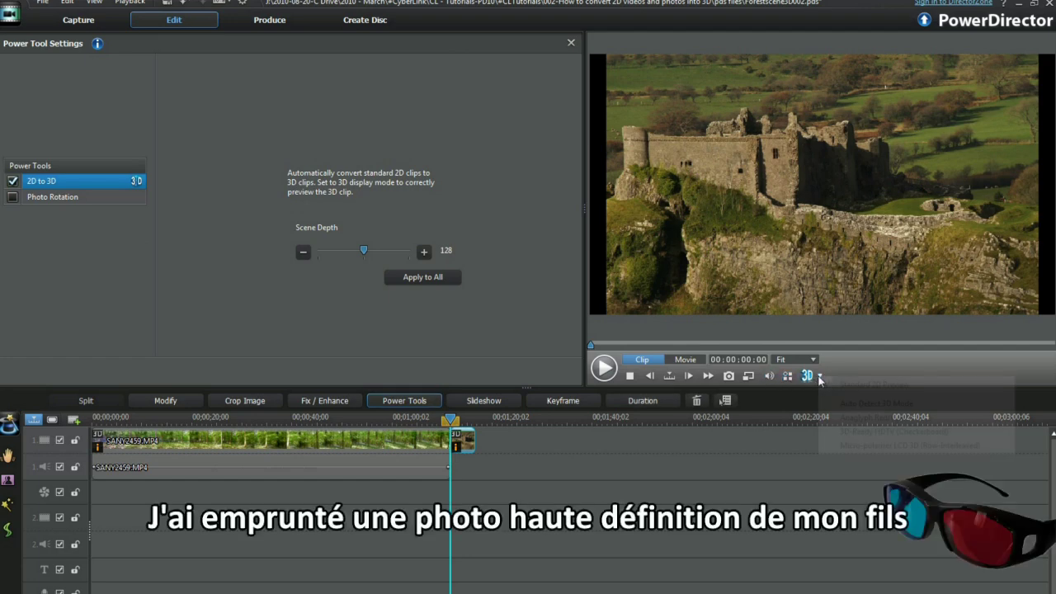
pyautogui.click(835, 419)
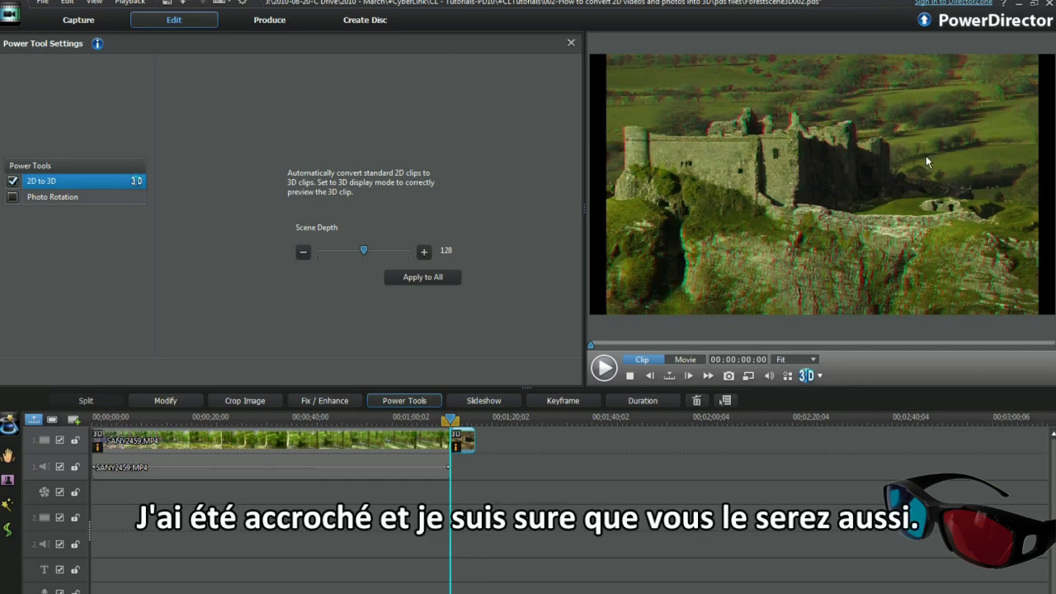
# Move the playhead into the forest clip and play it in anaglyph 3D
pyautogui.click(446, 422)
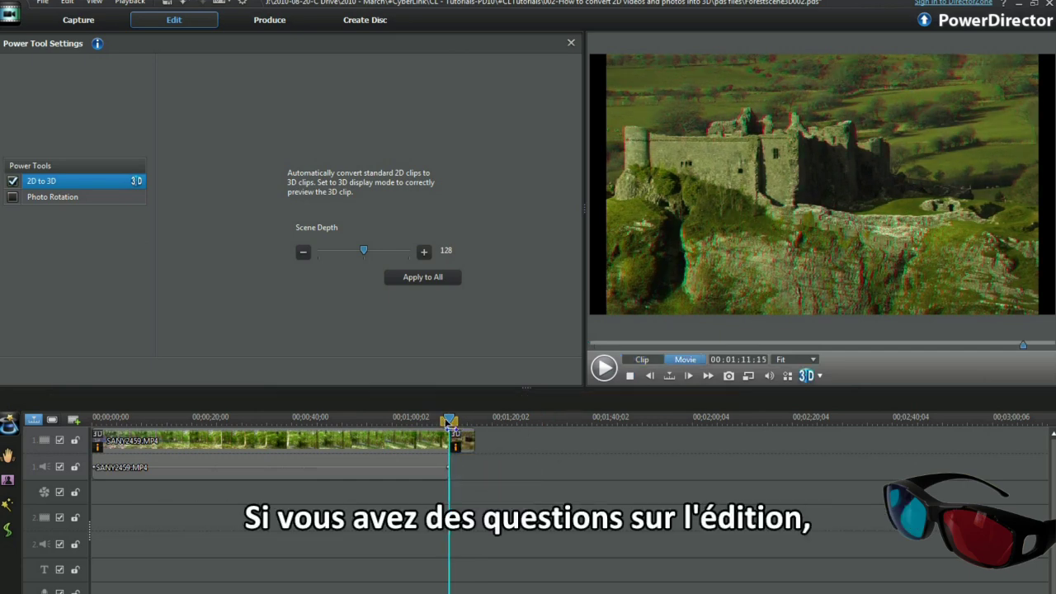
pyautogui.moveTo(446, 422); pyautogui.dragTo(421, 422)
pyautogui.click(642, 359)
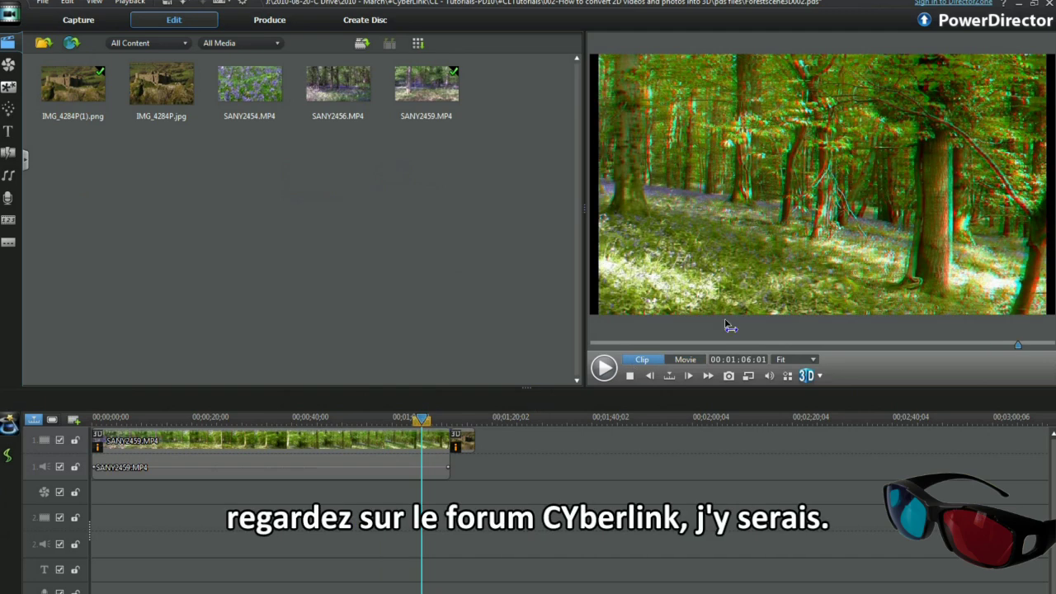
pyautogui.click(850, 294)
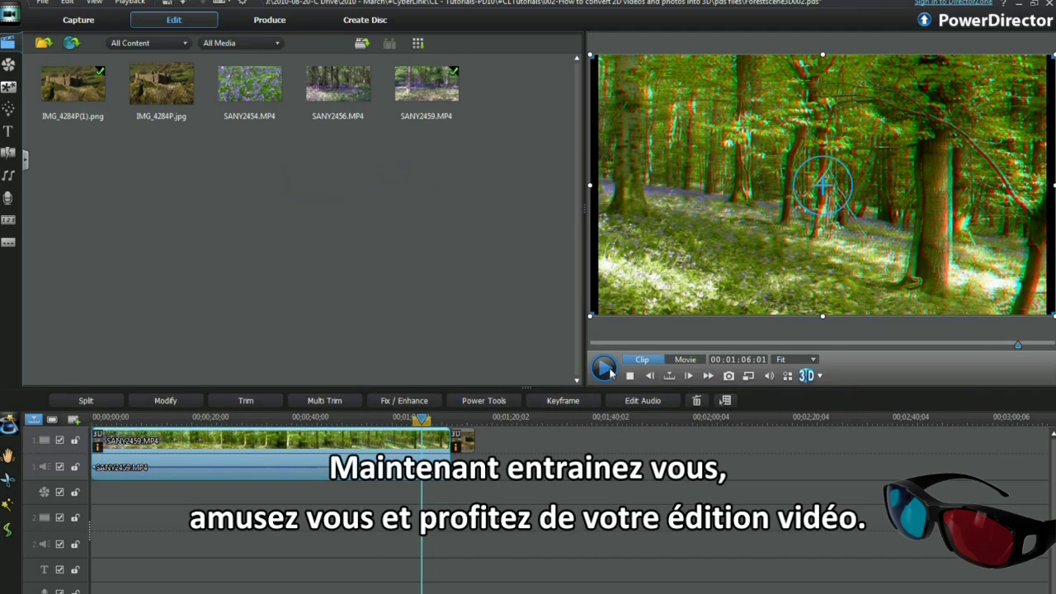
pyautogui.click(604, 369)
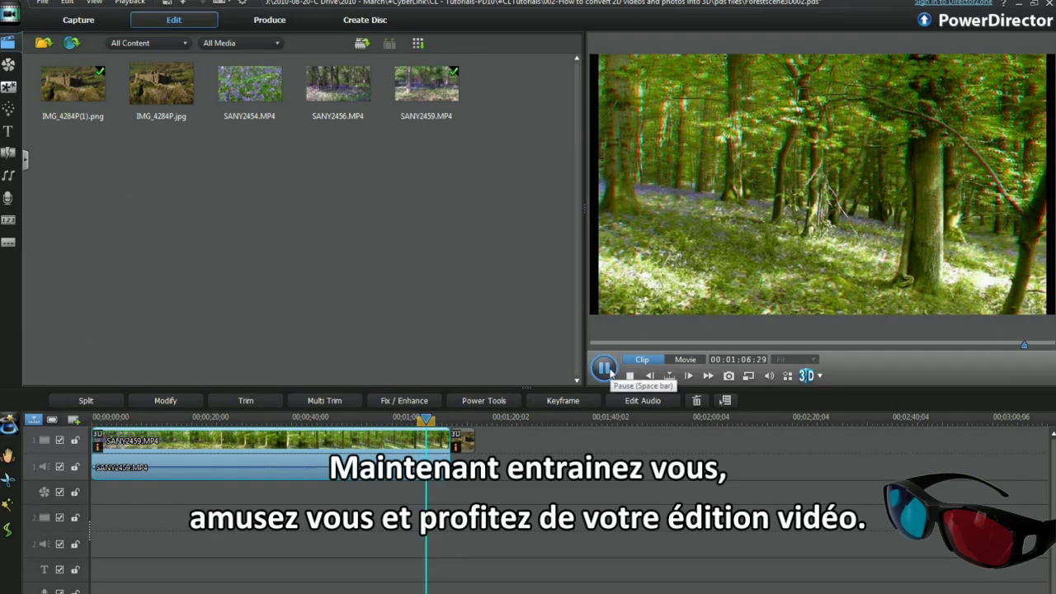